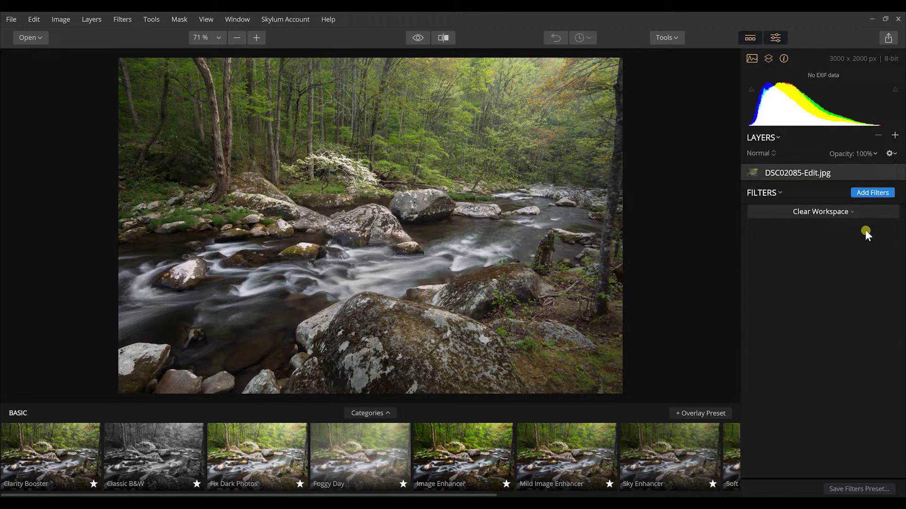
Step: Load the Landscape workspace and set the Develop filter to exposure 0.16, temperature 4, contrast 9 and clarity 8
left_click(836, 210)
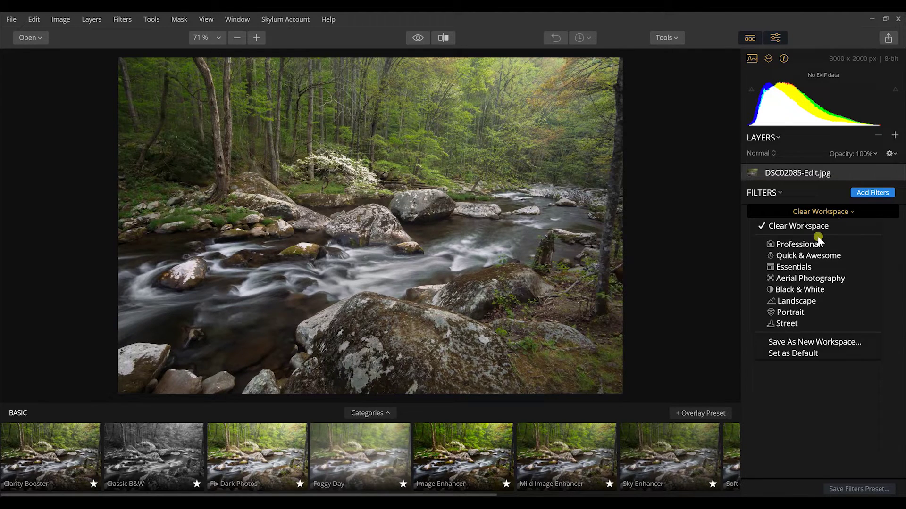
left_click(795, 302)
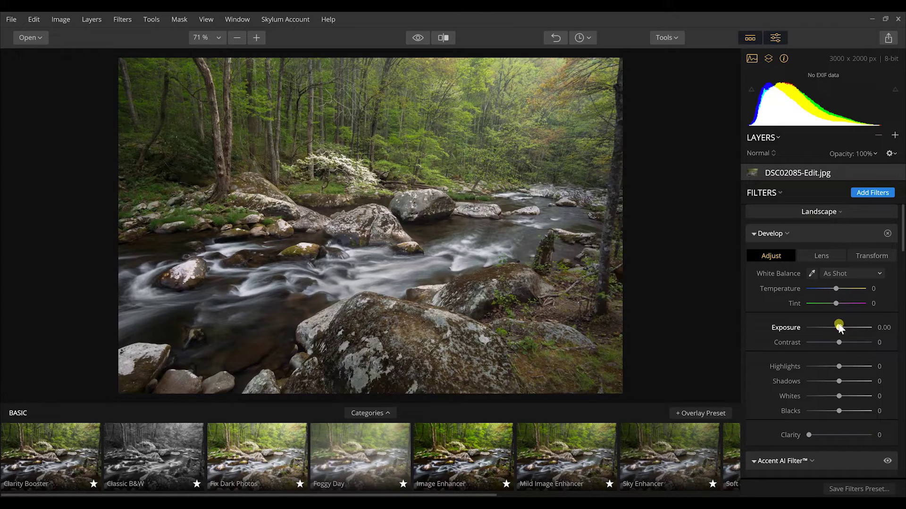
left_click_drag(838, 329, 840, 329)
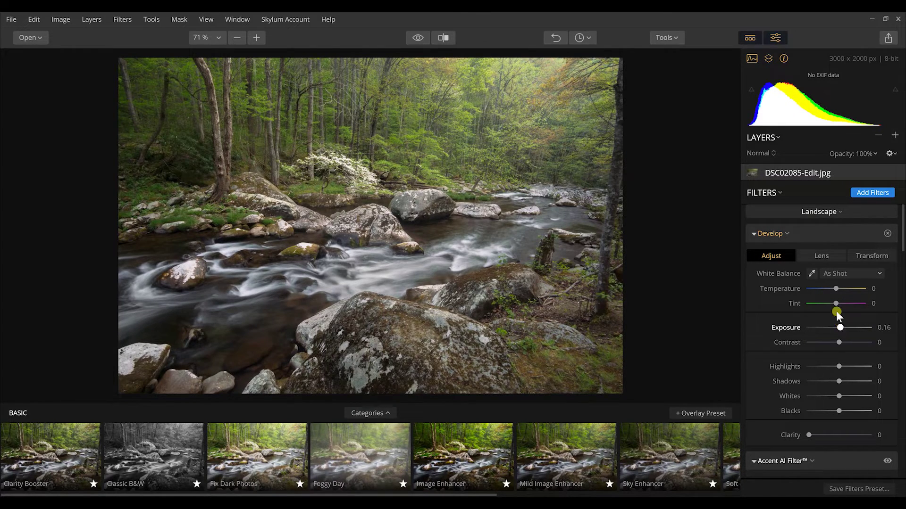
left_click_drag(840, 291, 839, 292)
left_click_drag(838, 342, 843, 343)
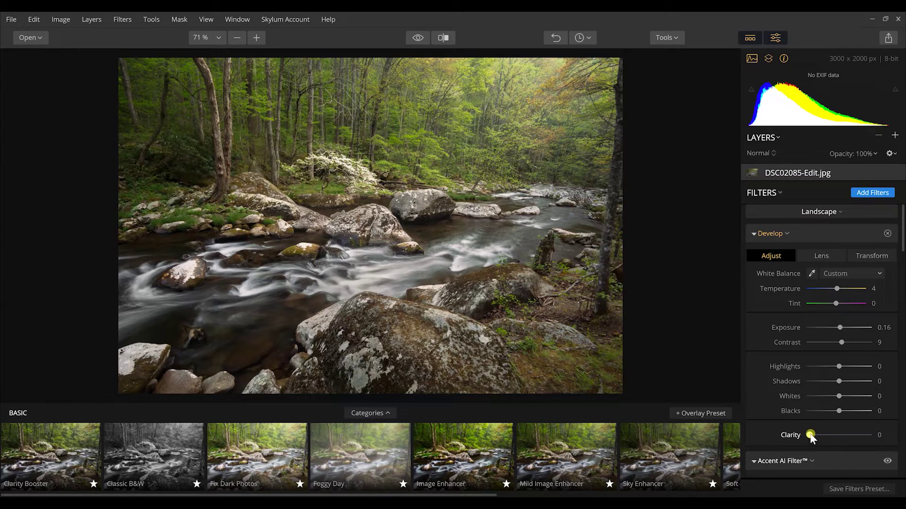
left_click_drag(811, 434, 815, 434)
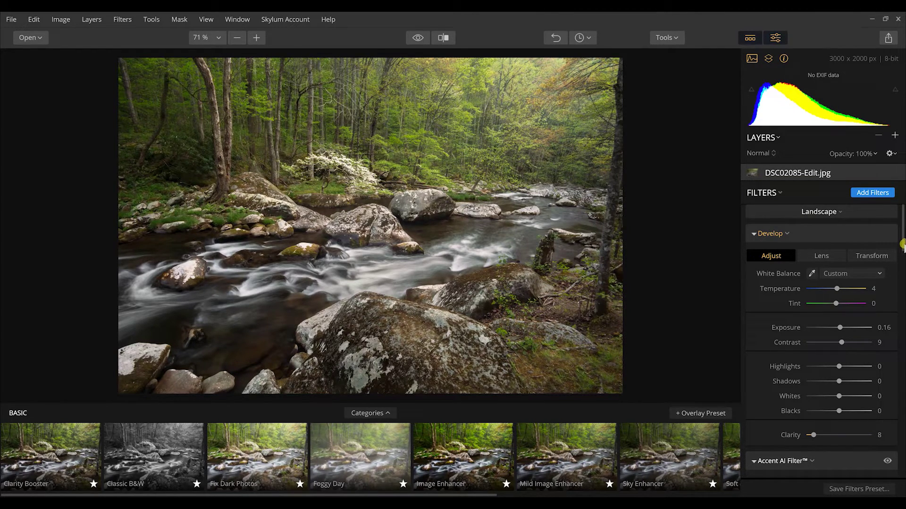
Step: Set saturation to 2 and vibrance to 4 in the base image's Saturation / Vibrance filter
scroll(901, 281, "down", 6)
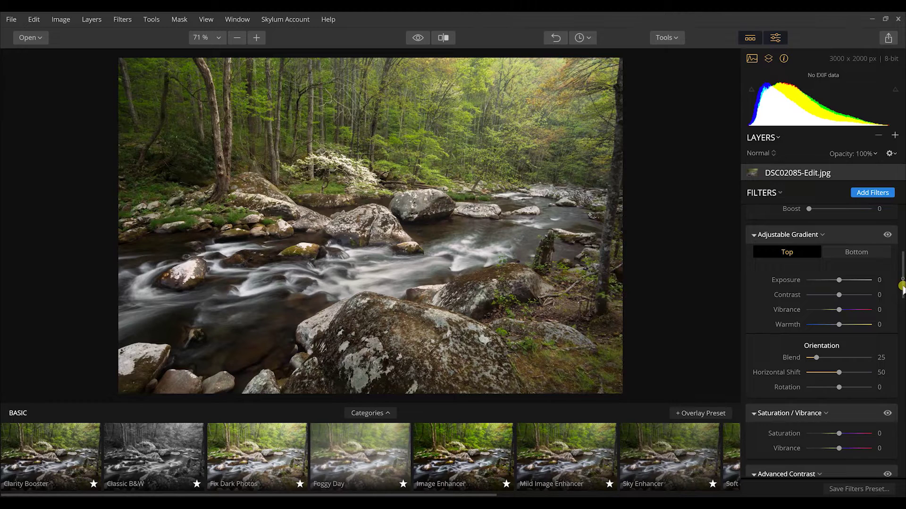
scroll(902, 290, "down", 3)
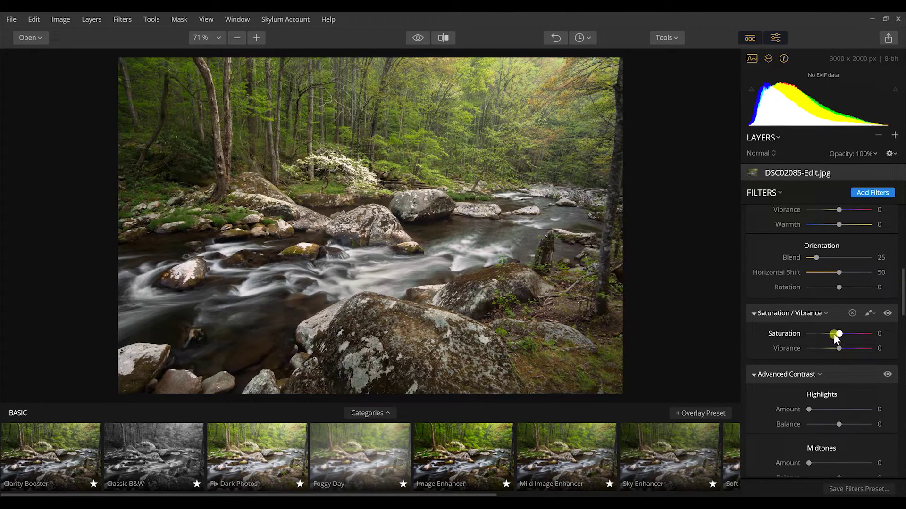
left_click_drag(838, 348, 839, 334)
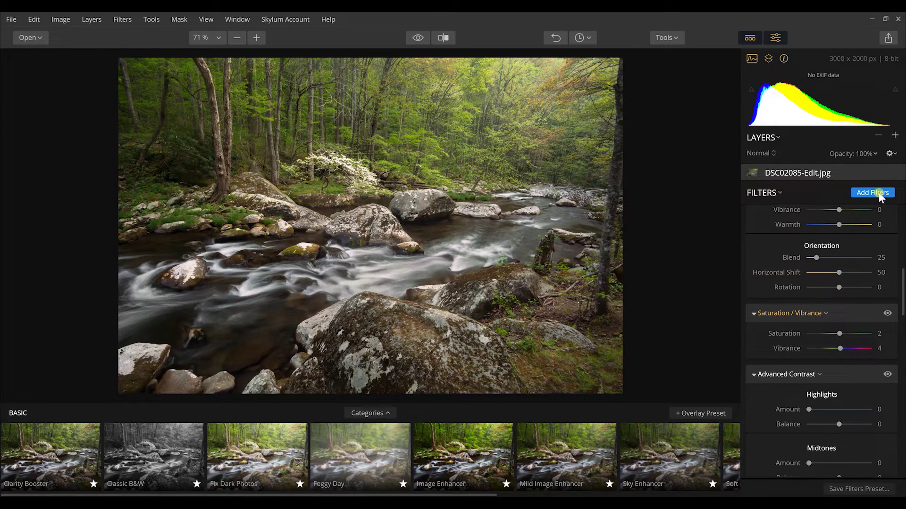
Step: Create a new adjustment layer above the photo and add the Curves filter to it
left_click(894, 136)
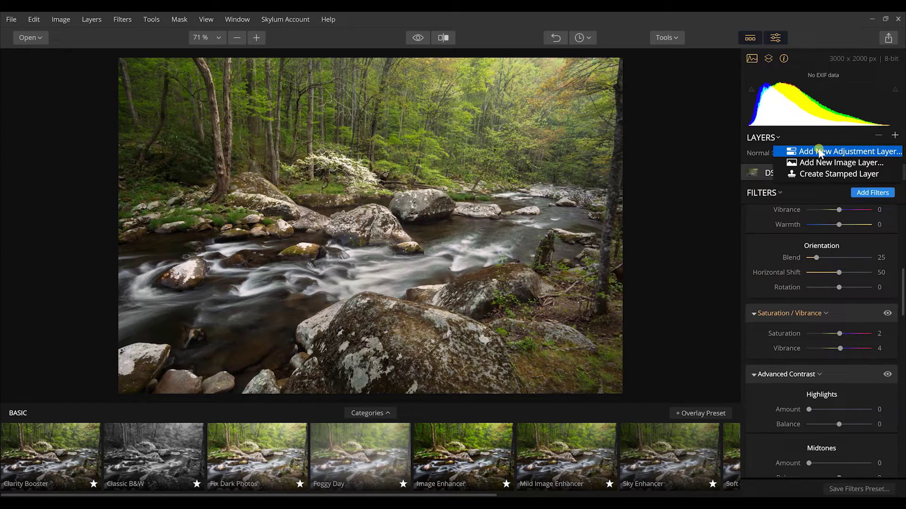
left_click(856, 151)
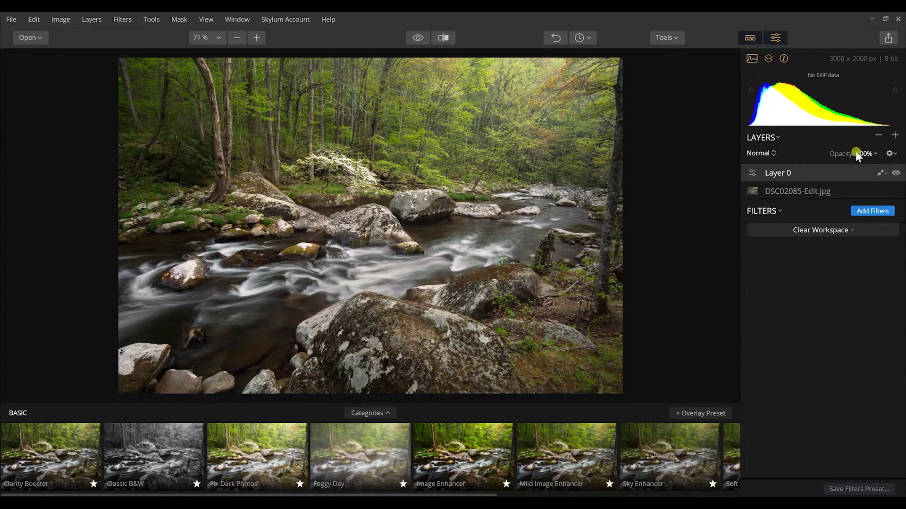
left_click(873, 211)
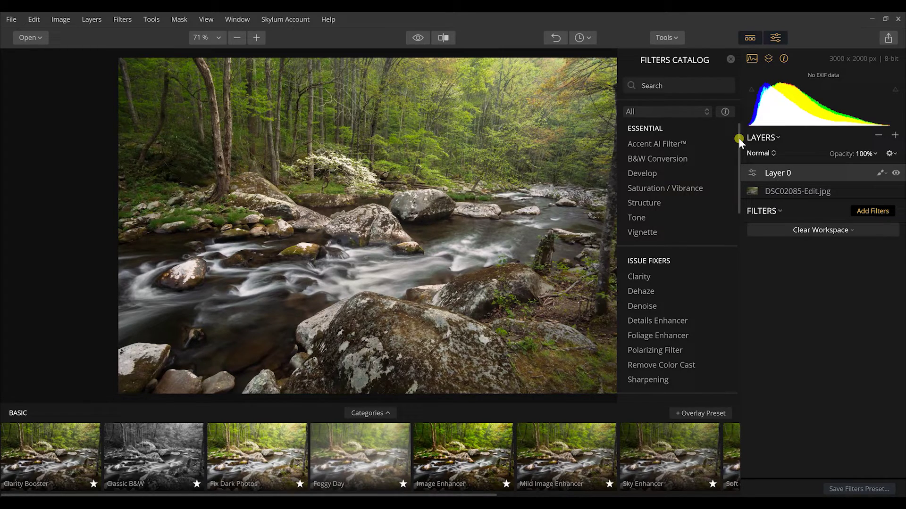
left_click_drag(737, 137, 734, 297)
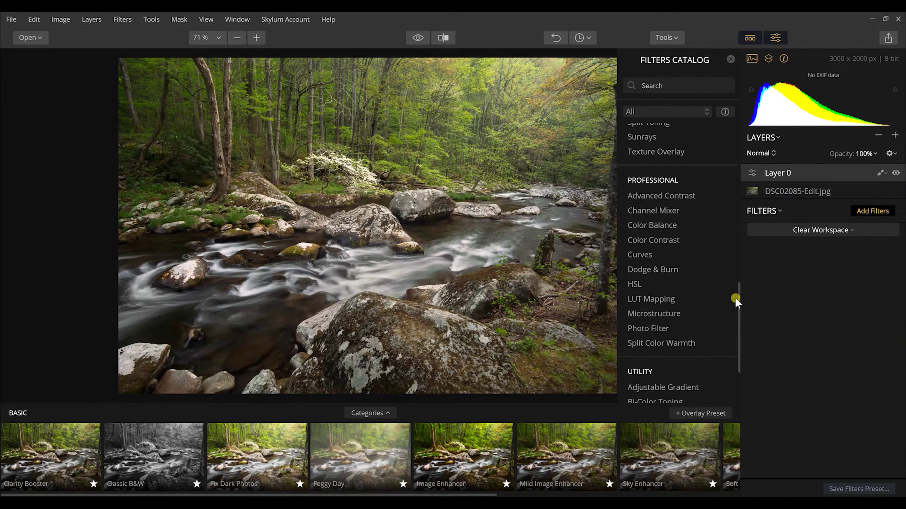
left_click(639, 255)
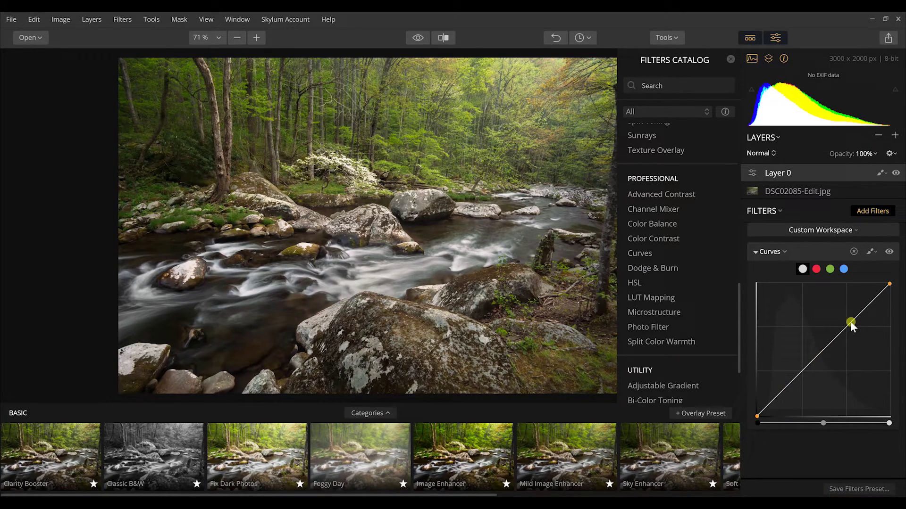
Step: Shape a gentle S-curve that lifts the highlights and darkens the shadows, and apply a luminosity mask to the Curves filter
left_click_drag(850, 321, 847, 318)
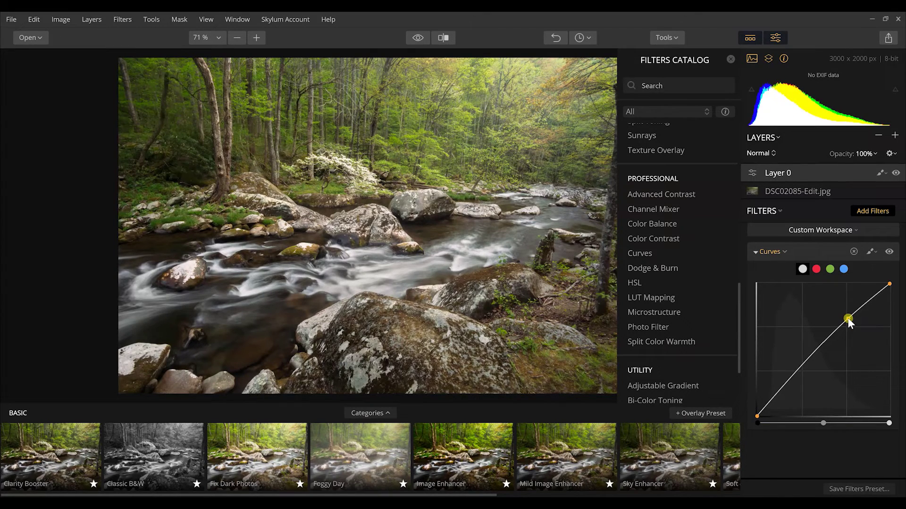
mouse_move(801, 369)
left_mouse_down()
mouse_move(793, 372)
mouse_move(801, 376)
left_mouse_up()
left_click_drag(847, 319, 848, 317)
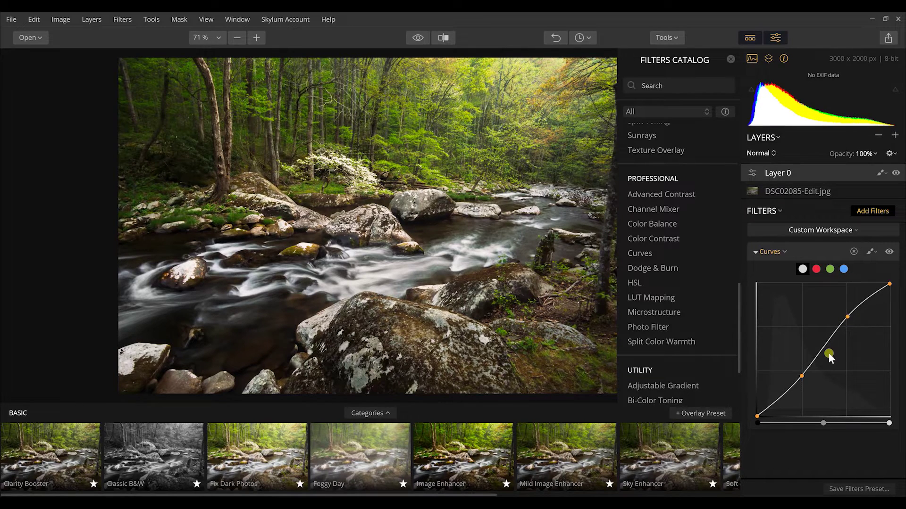
left_click_drag(803, 378, 804, 378)
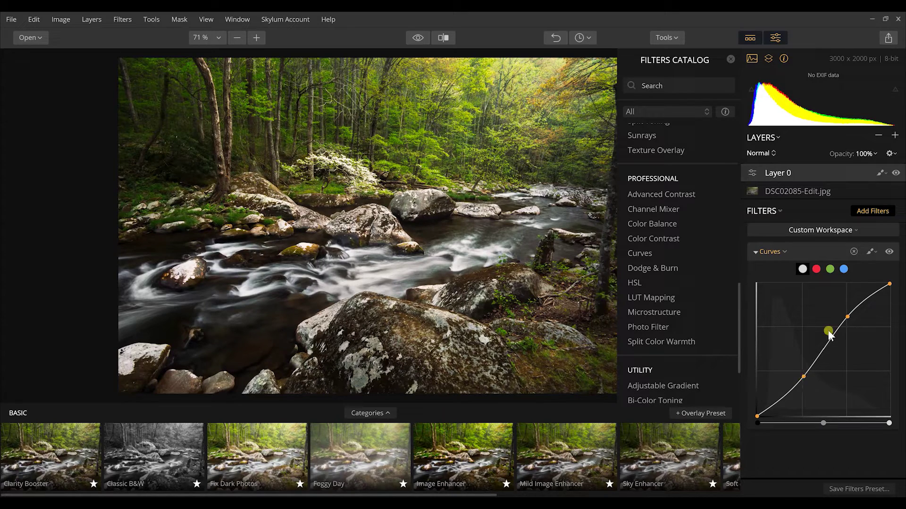
left_click(872, 254)
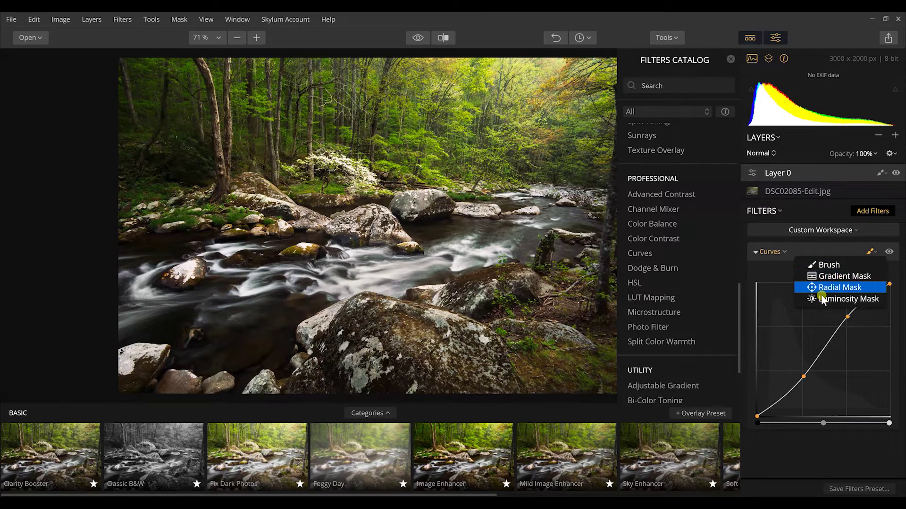
left_click(841, 299)
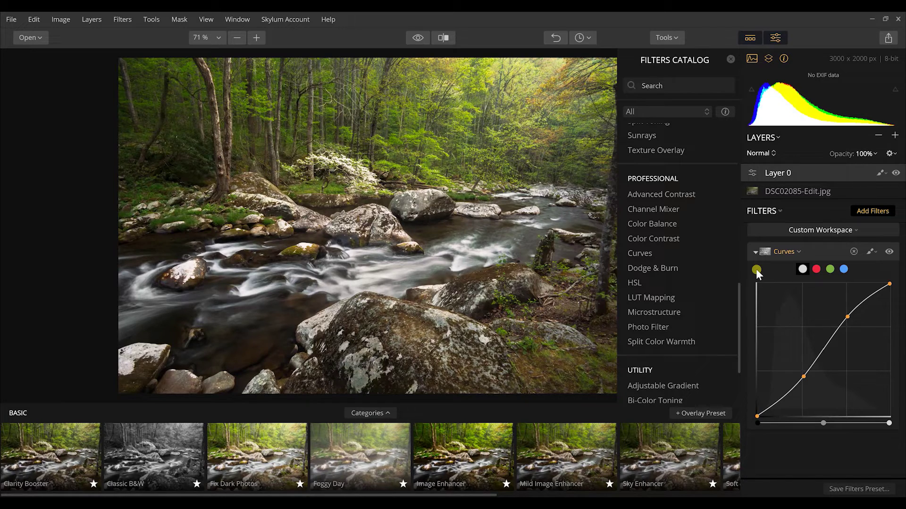
left_click_drag(756, 269, 861, 271)
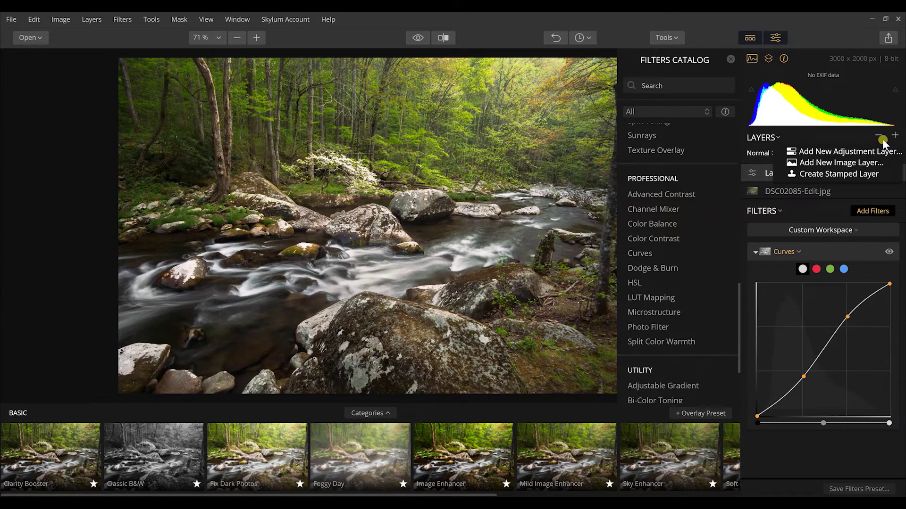
Step: Create a second adjustment layer and add the Saturation / Vibrance filter to it
left_click(855, 151)
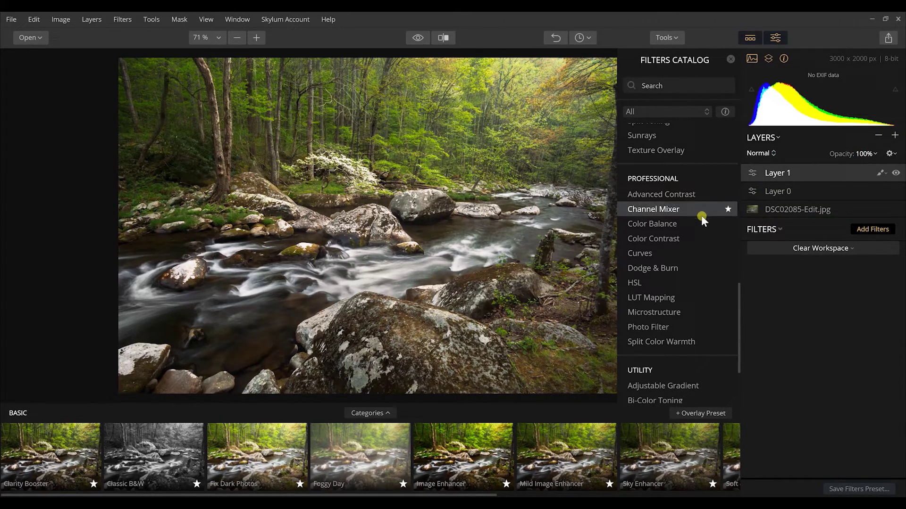
left_click_drag(739, 296, 737, 134)
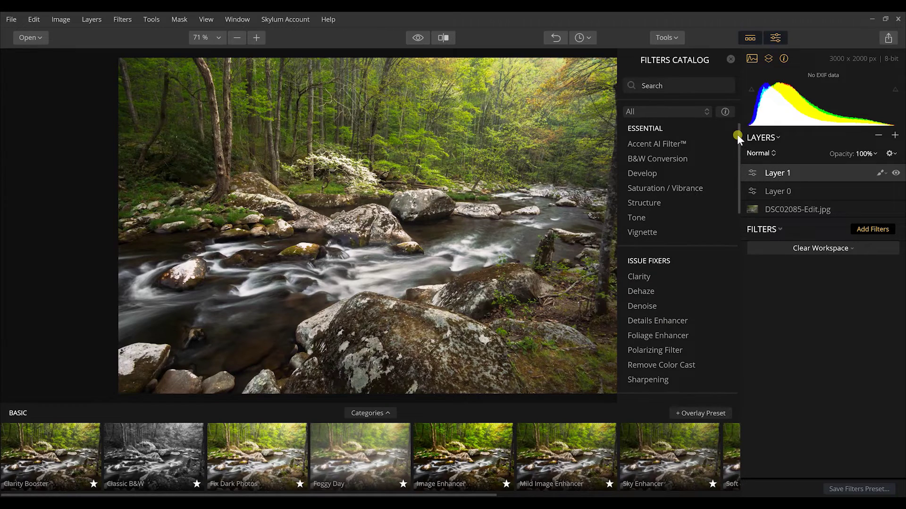
left_click(689, 188)
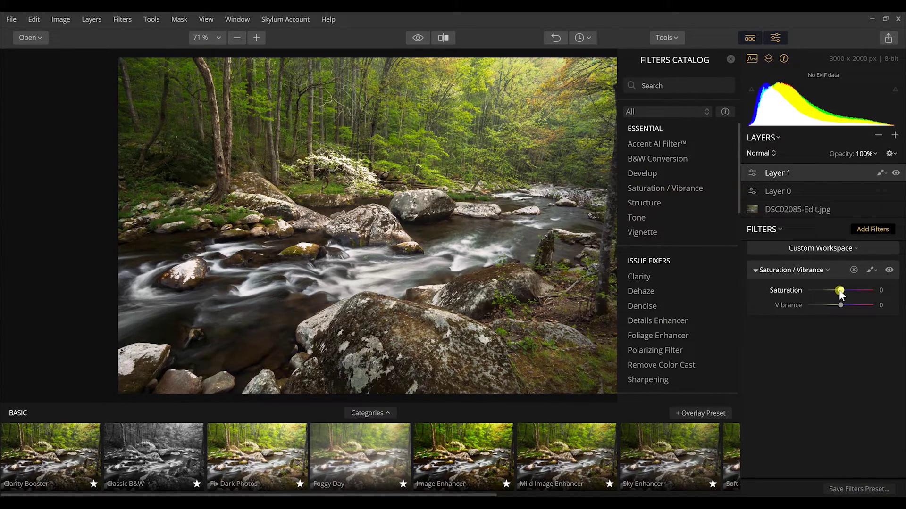
Step: Set saturation to 11 and vibrance to 9 on Layer 1, and check the filter's mask options
left_click_drag(840, 293, 844, 292)
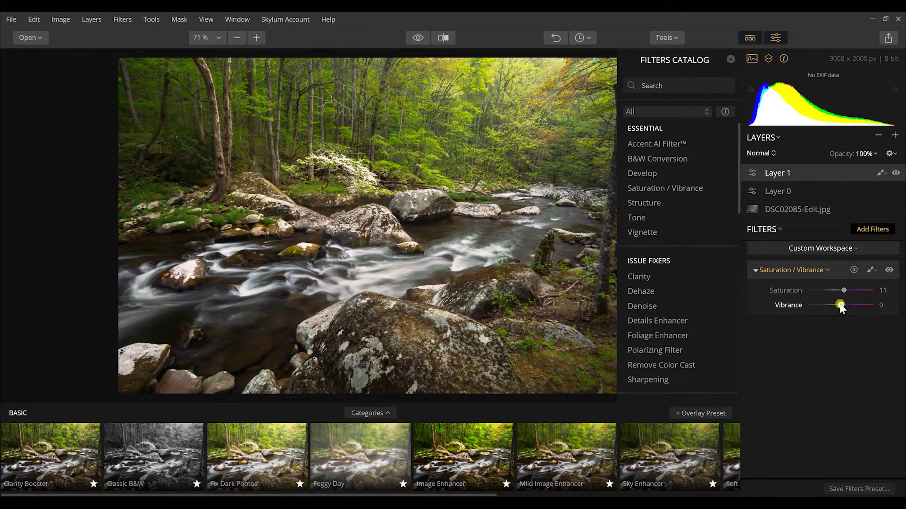
left_click_drag(840, 305, 844, 307)
left_click(871, 271)
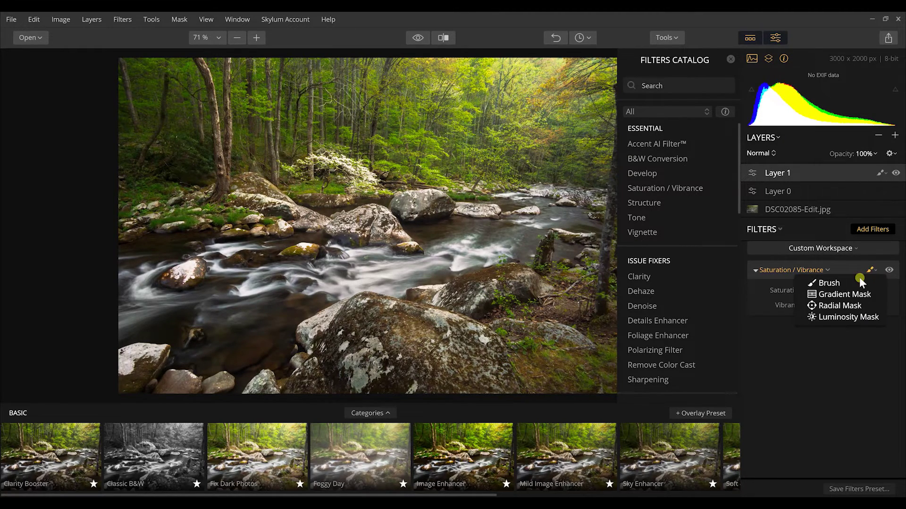
left_click(834, 317)
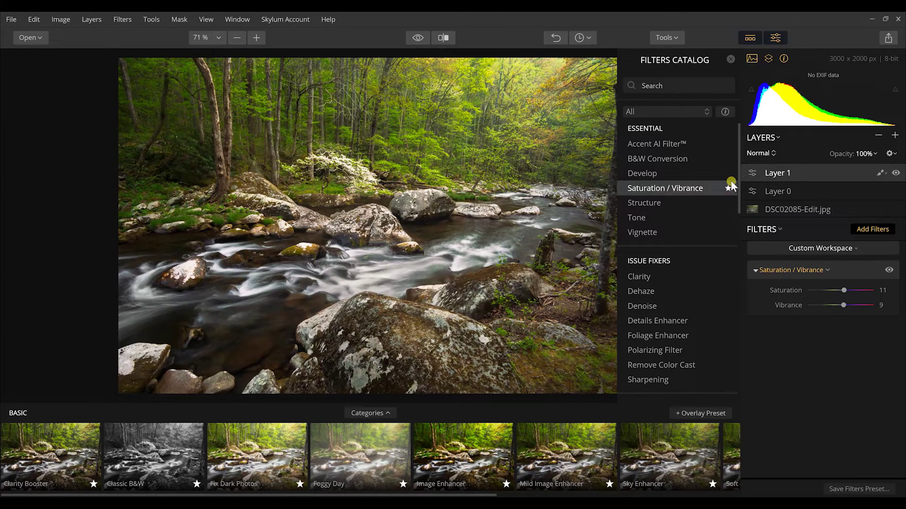
Step: Create a third adjustment layer and add the HSL filter to it
left_click(894, 134)
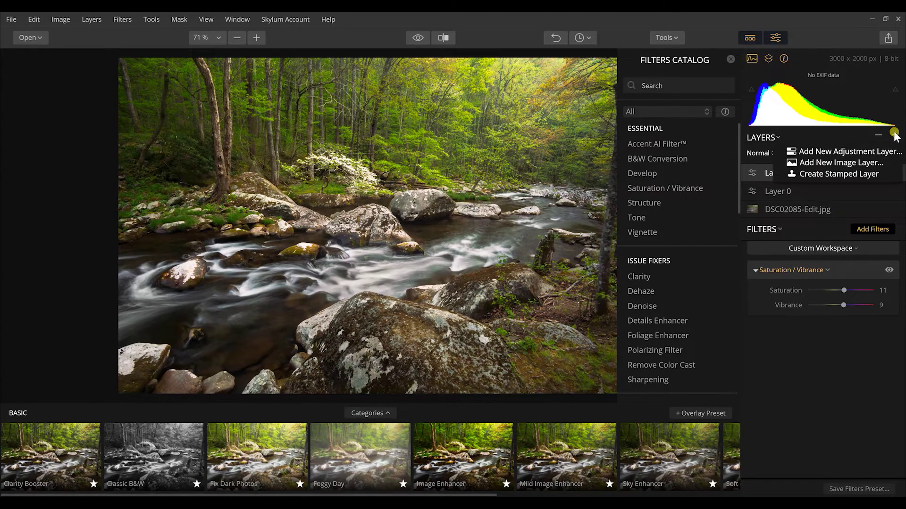
left_click(839, 150)
left_click_drag(738, 150, 729, 322)
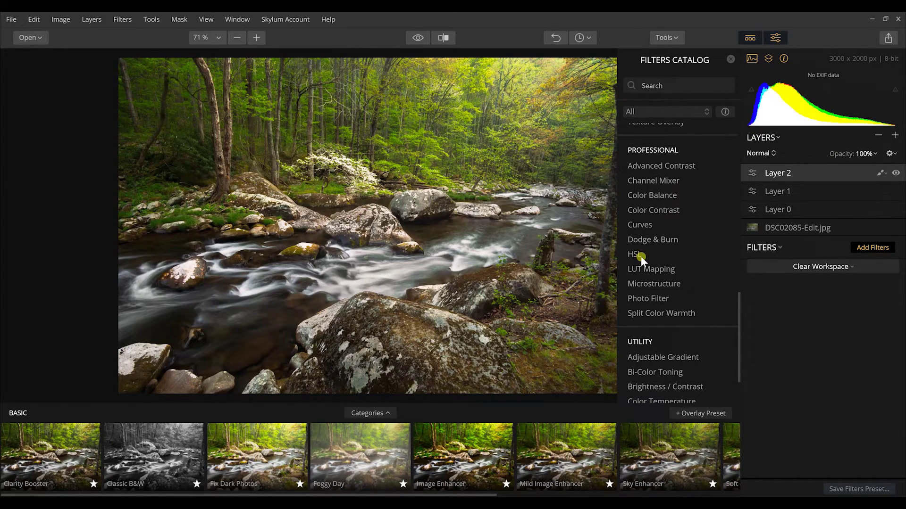
left_click(635, 255)
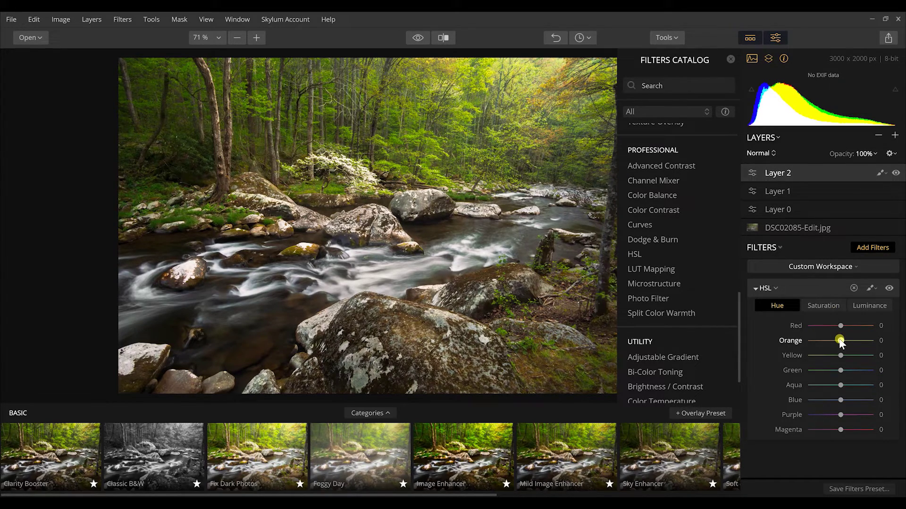
Step: Set the yellow hue to -37 and the yellow saturation to 6 in the HSL filter
left_click_drag(840, 355, 830, 358)
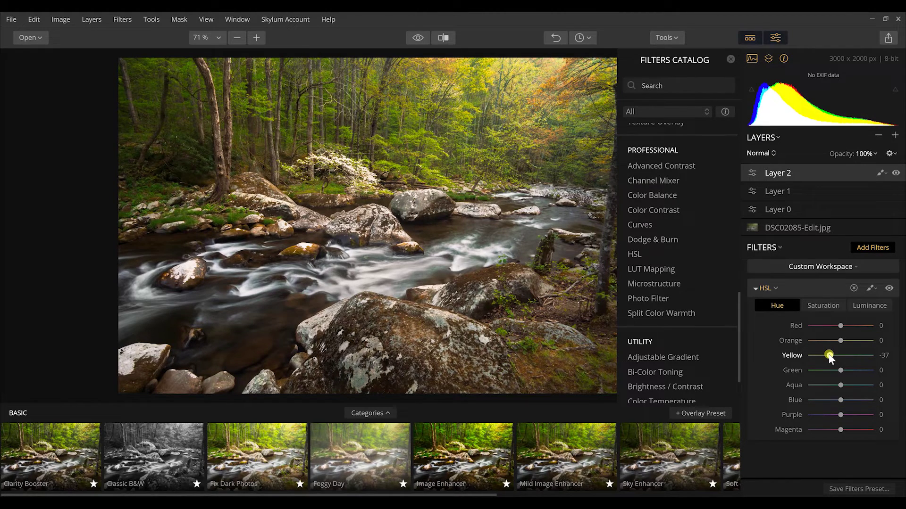
left_click(834, 307)
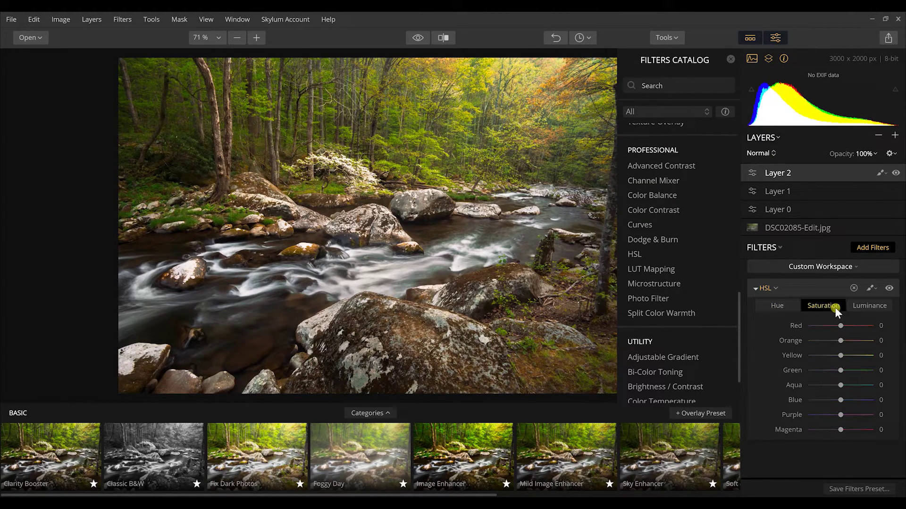
left_click_drag(841, 357, 848, 359)
left_click(870, 289)
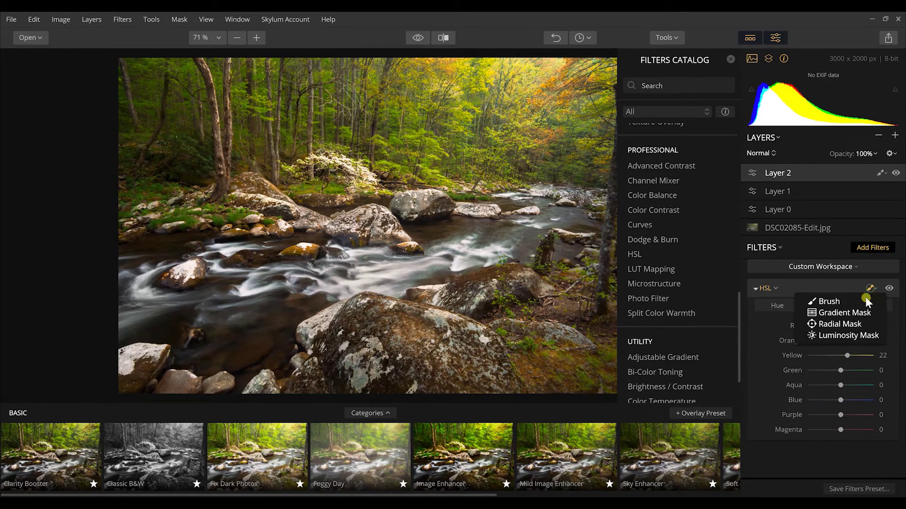
left_click(843, 325)
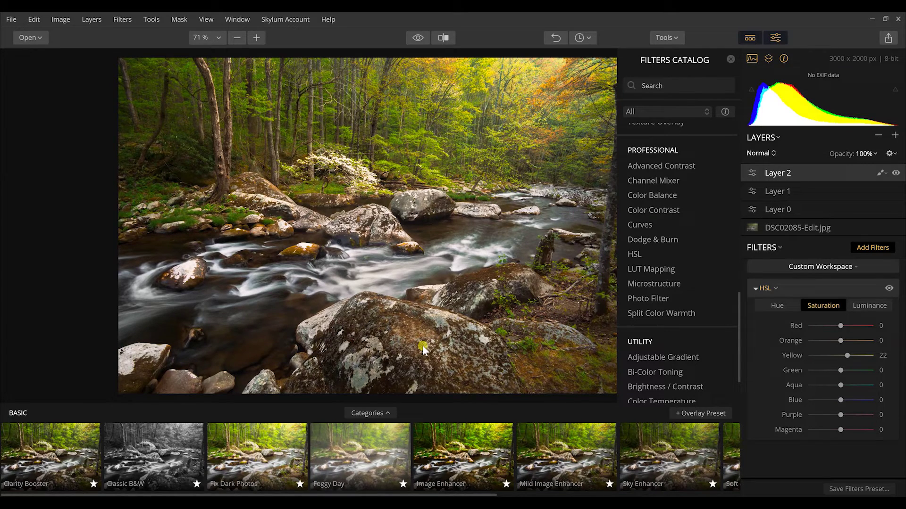
left_click_drag(847, 356, 843, 360)
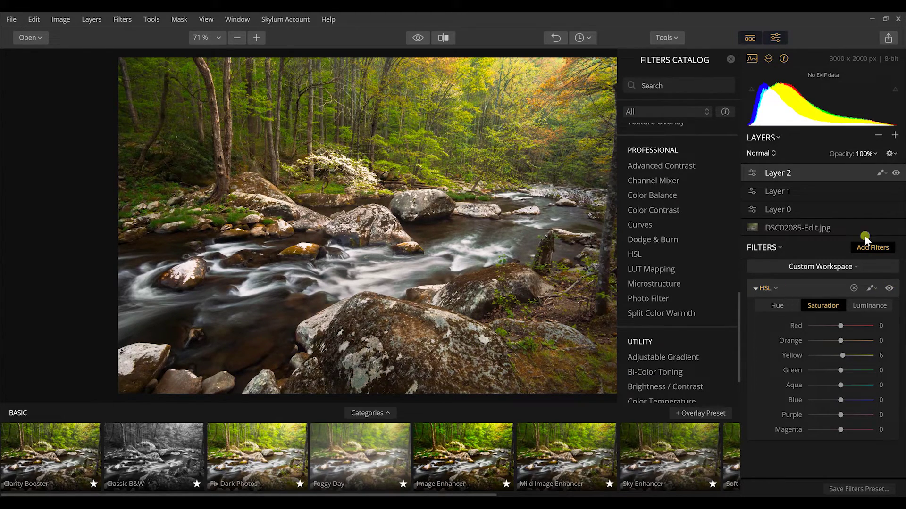
Step: Toggle the visibility of Layer 2 repeatedly to compare the photo with and without the HSL adjustment
left_click(896, 173)
left_click(896, 174)
left_click(896, 174)
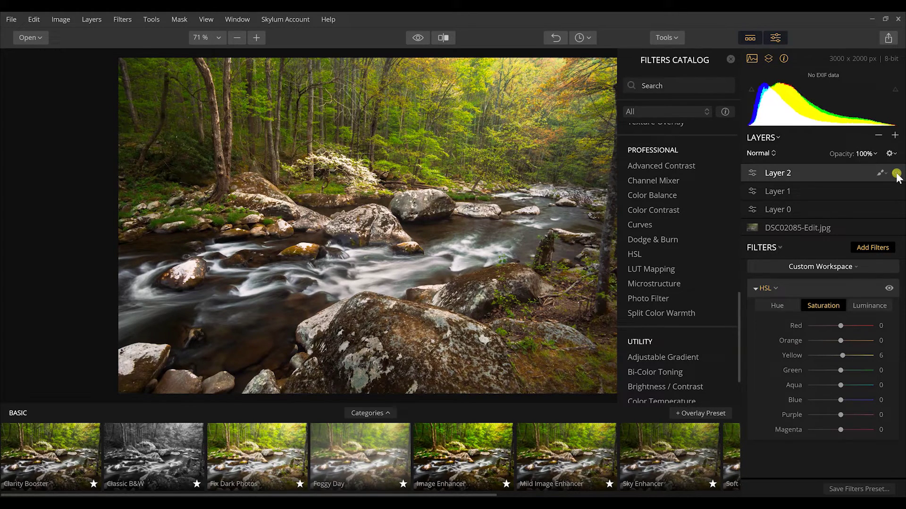
left_click(895, 174)
left_click(896, 173)
Step: Hide Layer 2, Layer 1 and Layer 0 to view the photo without the adjustment layers
left_click(895, 173)
left_click(895, 192)
left_click(895, 210)
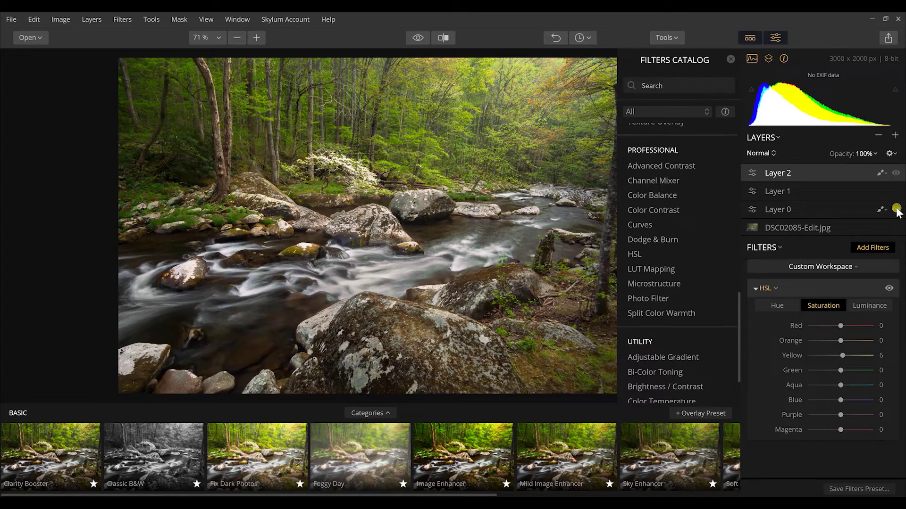
Step: Toggle the visibility of Layer 0 to compare the photo with and without it, and show Layer 2 again
left_click(895, 209)
left_click(896, 209)
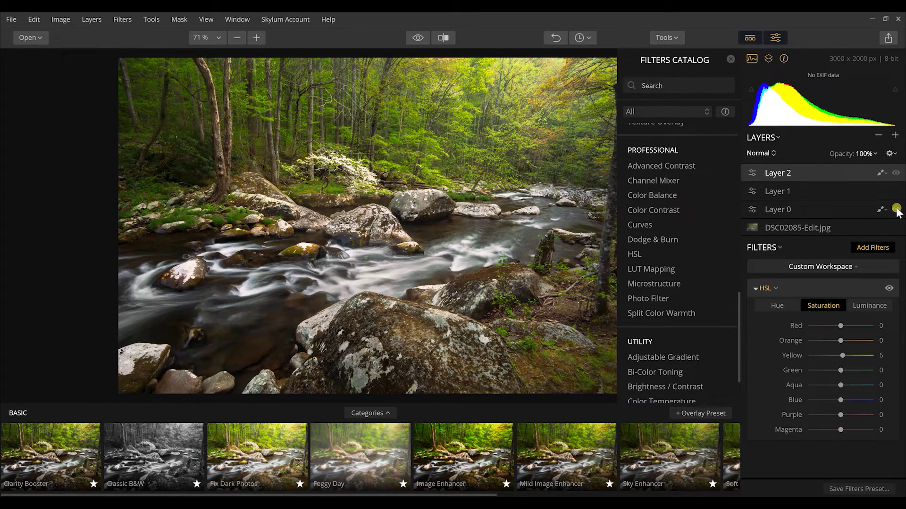
left_click(896, 209)
left_click(896, 173)
Step: Switch Layer 0 off and on several times to examine its effect together with the HSL layer
left_click(895, 210)
left_click(896, 209)
left_click(896, 210)
left_click(896, 209)
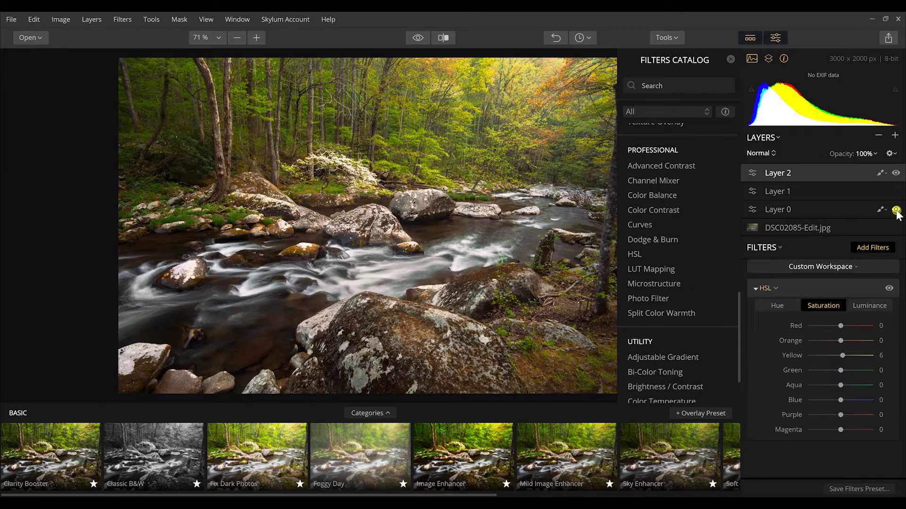
left_click(896, 209)
left_click(896, 210)
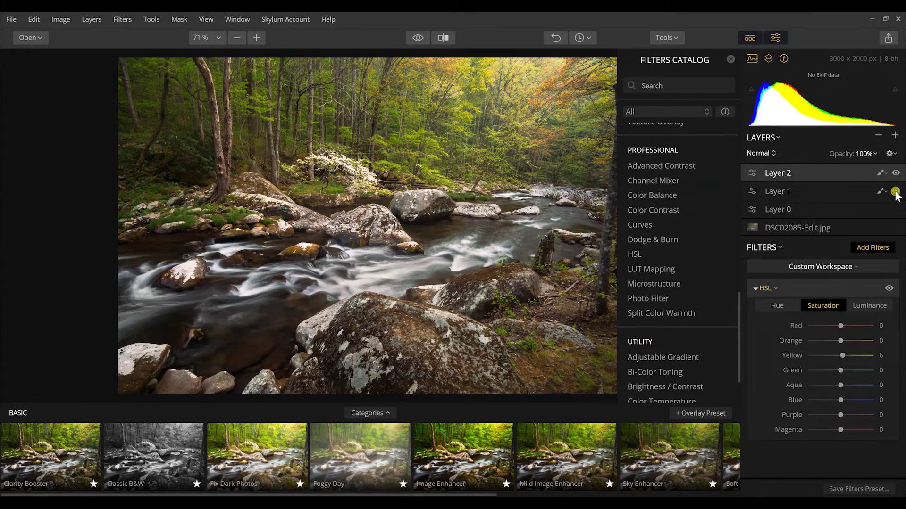
Step: Show Layer 1 again and toggle Layer 2 off and on to compare the adjustments
left_click(895, 192)
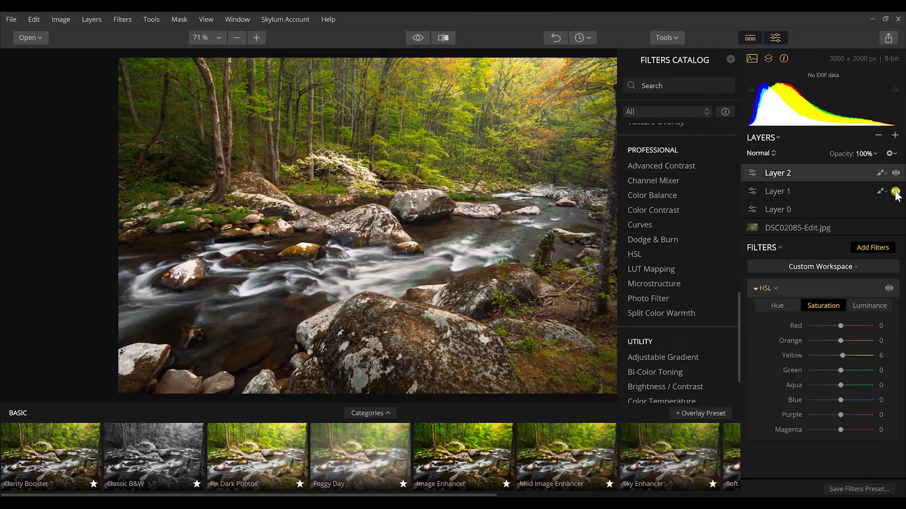
left_click(895, 173)
left_click(896, 173)
Step: Compare the original and edited photo in the split before/after view by sweeping the divider across it, and close the comparison
left_click(443, 38)
left_click_drag(381, 178, 124, 259)
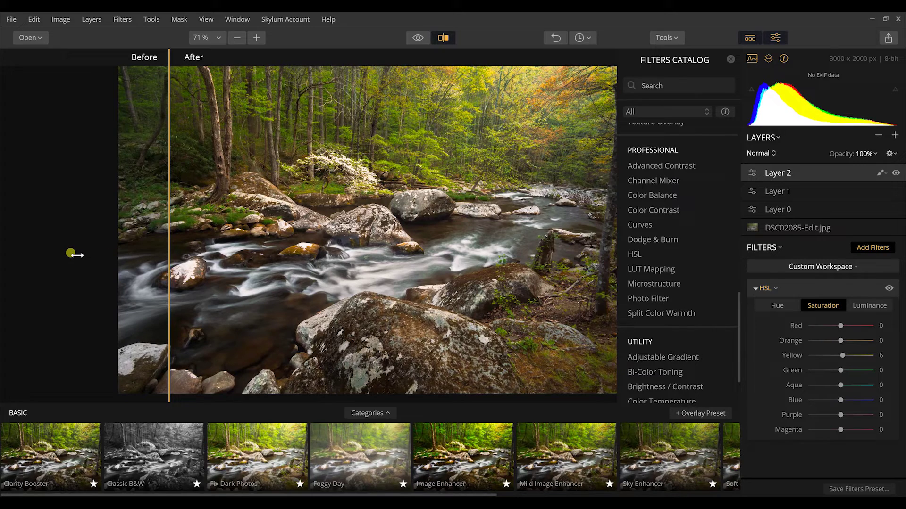
left_click_drag(76, 255, 487, 283)
left_click_drag(292, 259, 61, 236)
left_click(444, 39)
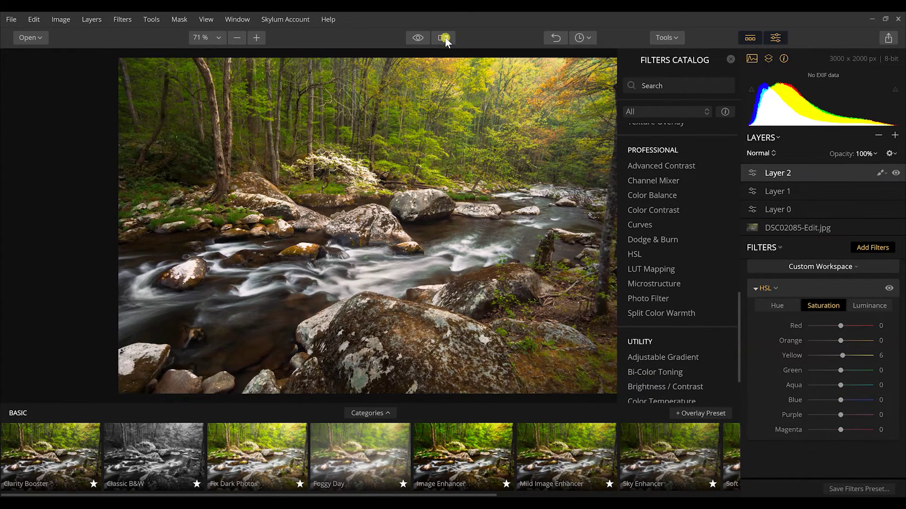